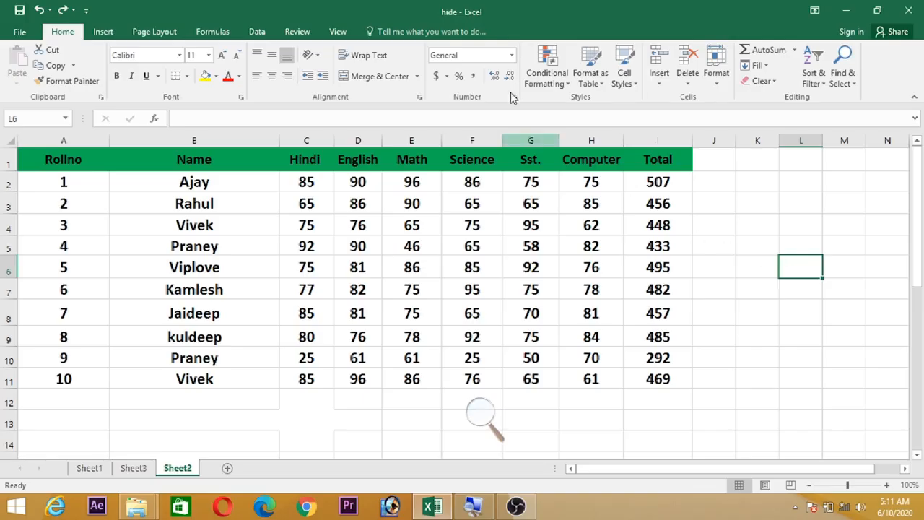
# Step: Show Sheet2 in Page Break Preview and select the empty cell G13 below the marks table
pyautogui.click(337, 32)
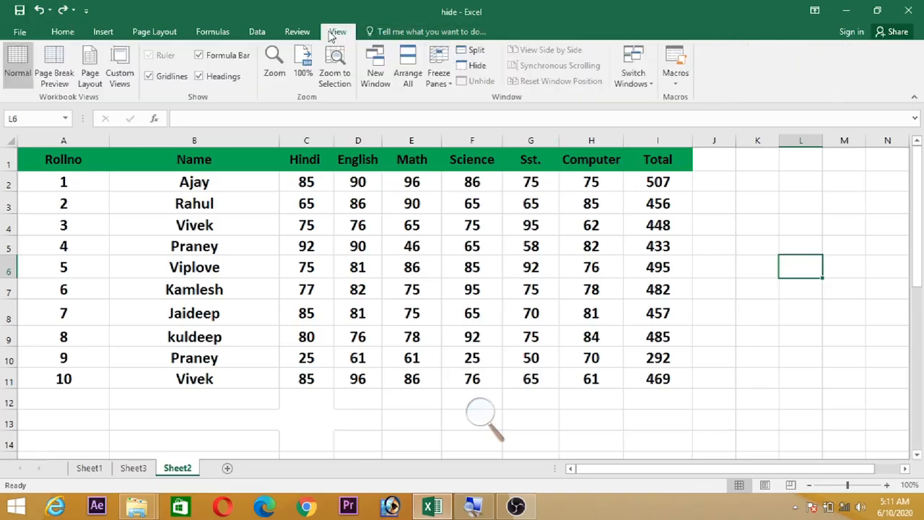
pyautogui.click(53, 67)
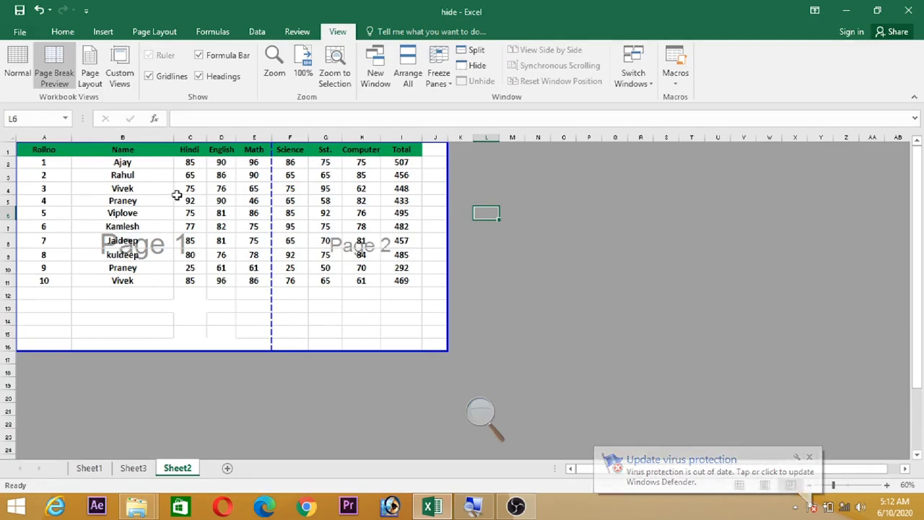
pyautogui.click(326, 321)
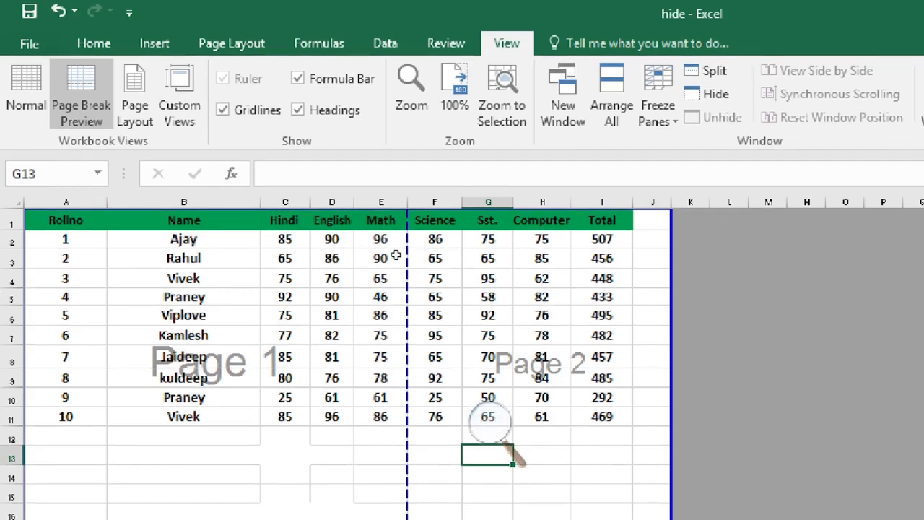
# Step: Check in the print preview how the marks table is split across its pages
pyautogui.click(28, 45)
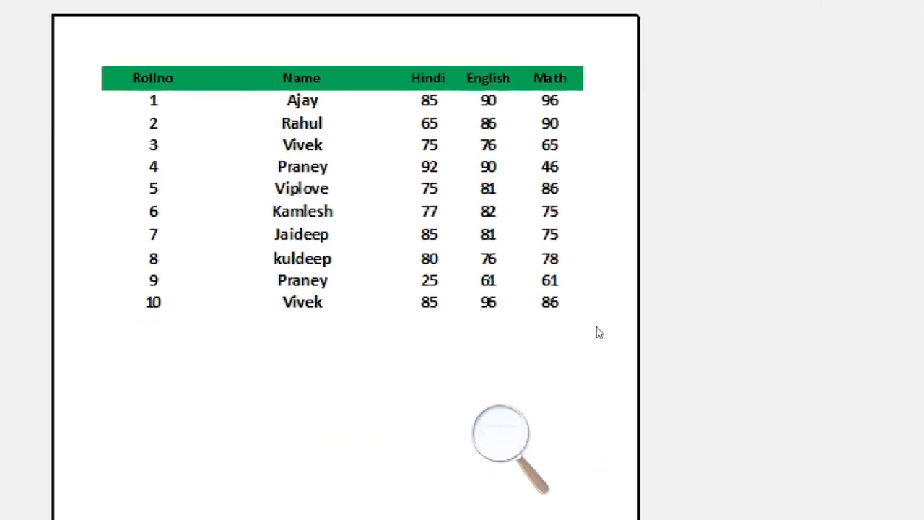
pyautogui.scroll(-1, 585, 373)
pyautogui.scroll(1, 534, 249)
pyautogui.scroll(-1, 532, 248)
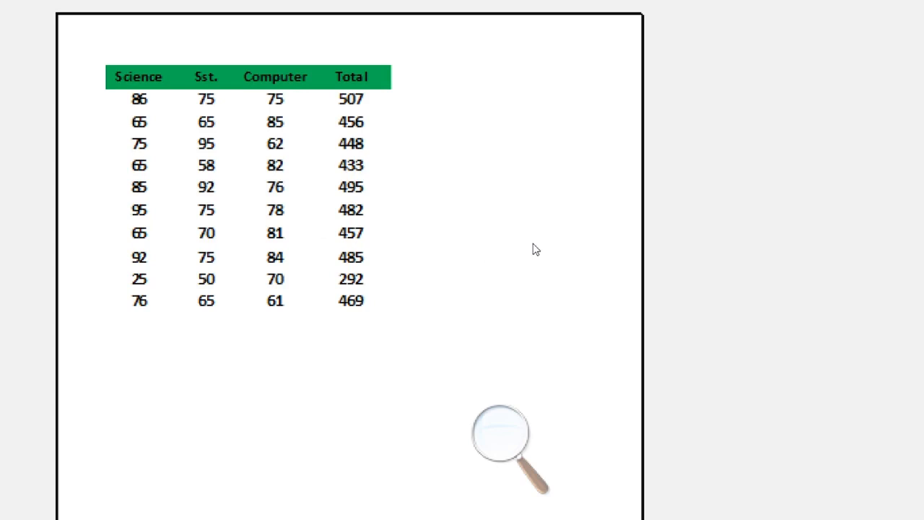
pyautogui.scroll(1, 521, 192)
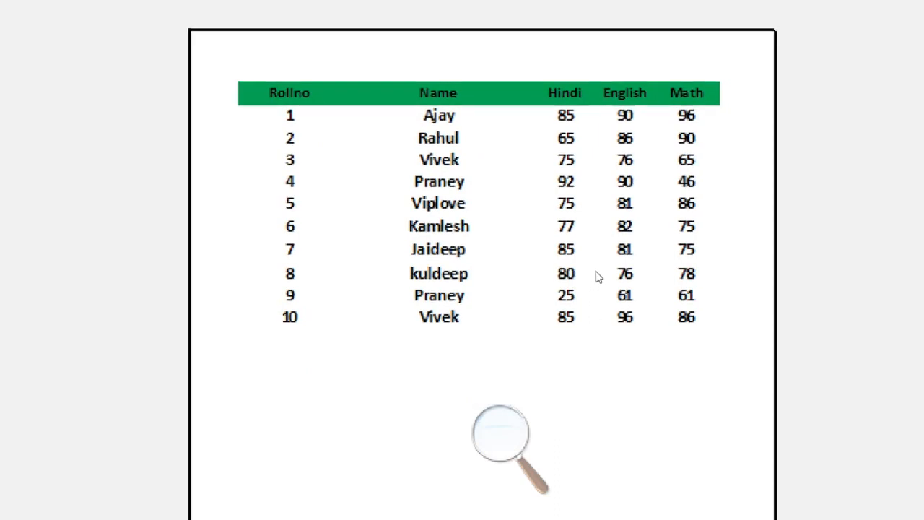
pyautogui.scroll(-1, 599, 231)
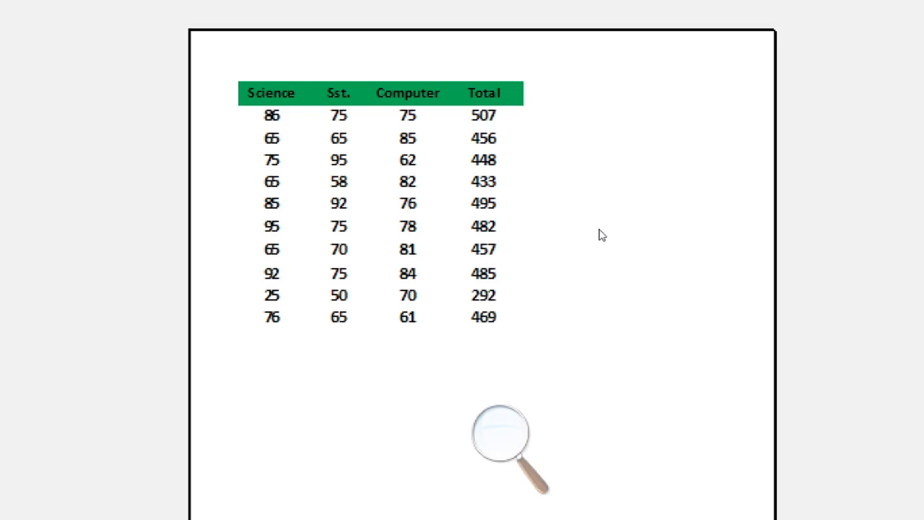
pyautogui.scroll(1, 599, 235)
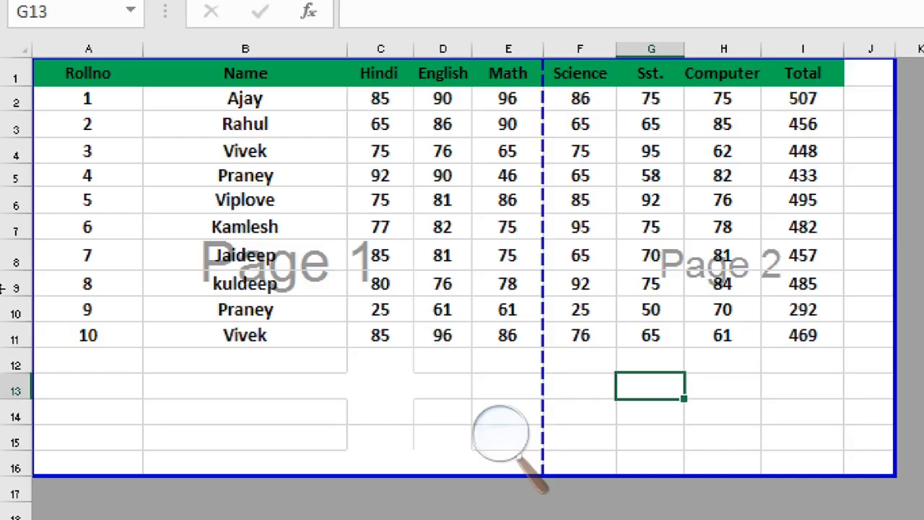
# Step: Insert a page break above row 8, the row for roll number 7
pyautogui.click(4, 243)
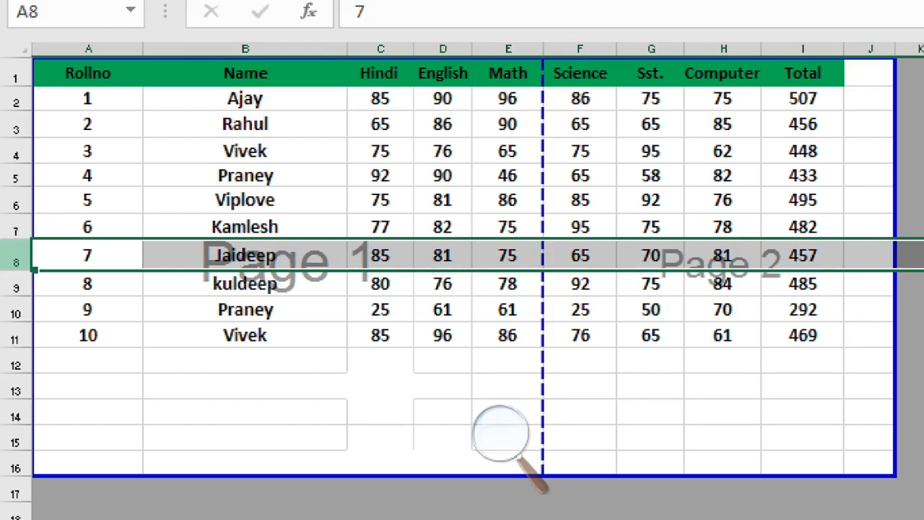
pyautogui.rightClick(3, 243)
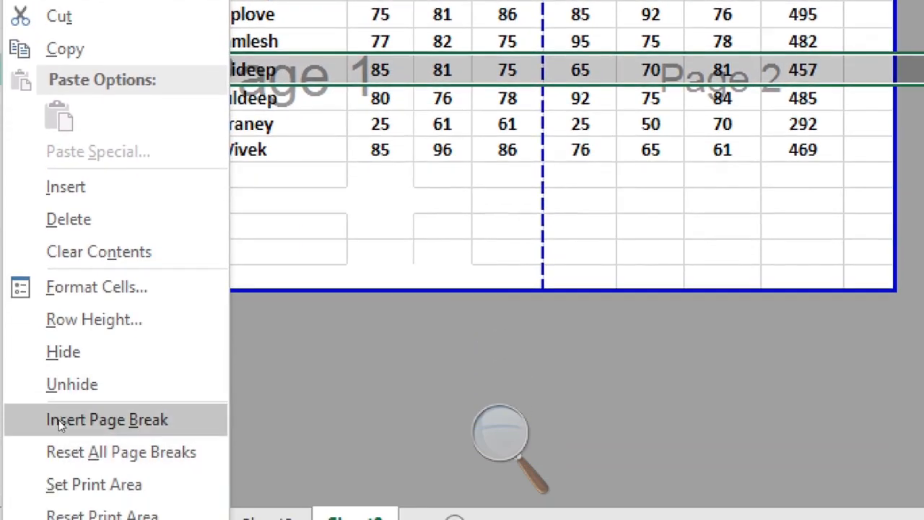
pyautogui.click(60, 425)
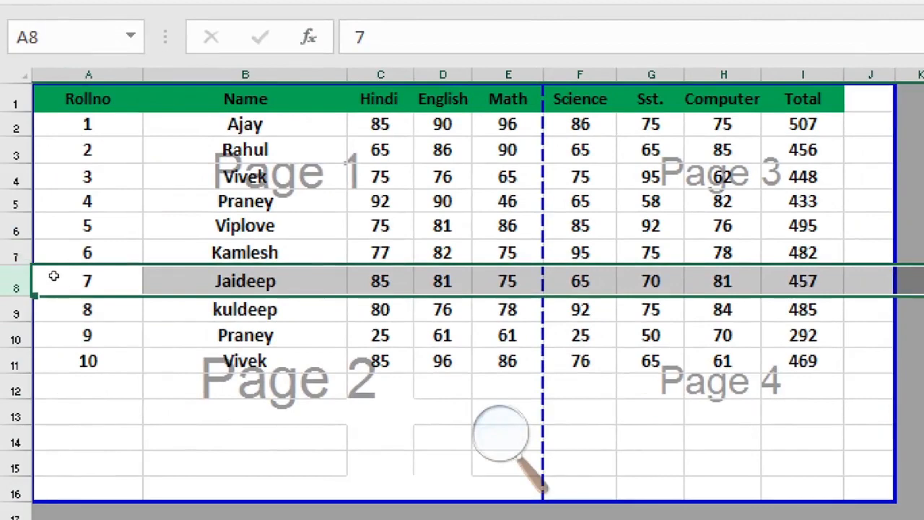
pyautogui.click(442, 335)
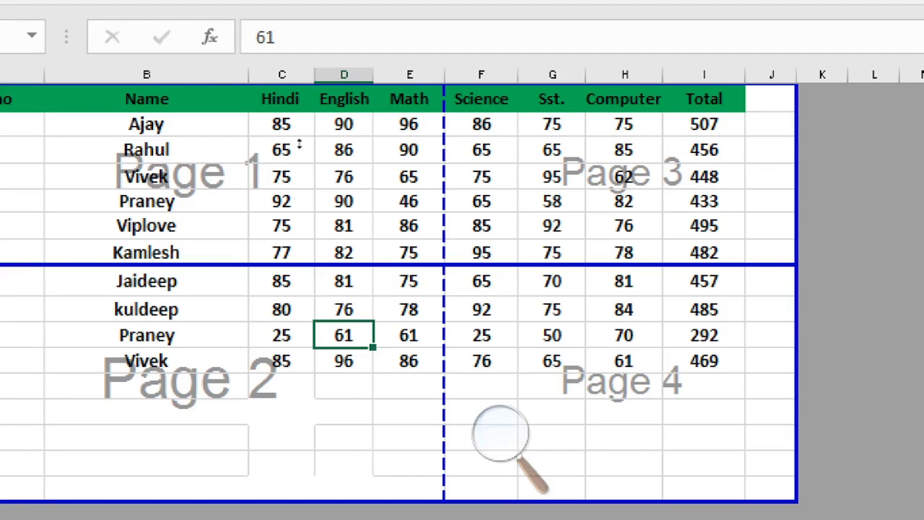
# Step: Try to insert a page break at cell G1, the Sst. header
pyautogui.click(552, 98)
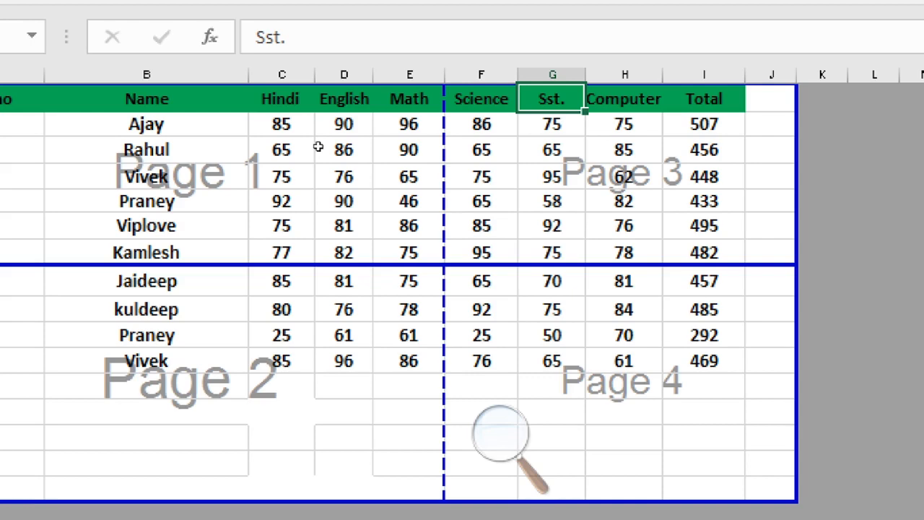
pyautogui.hotkey('shift', 'F10')
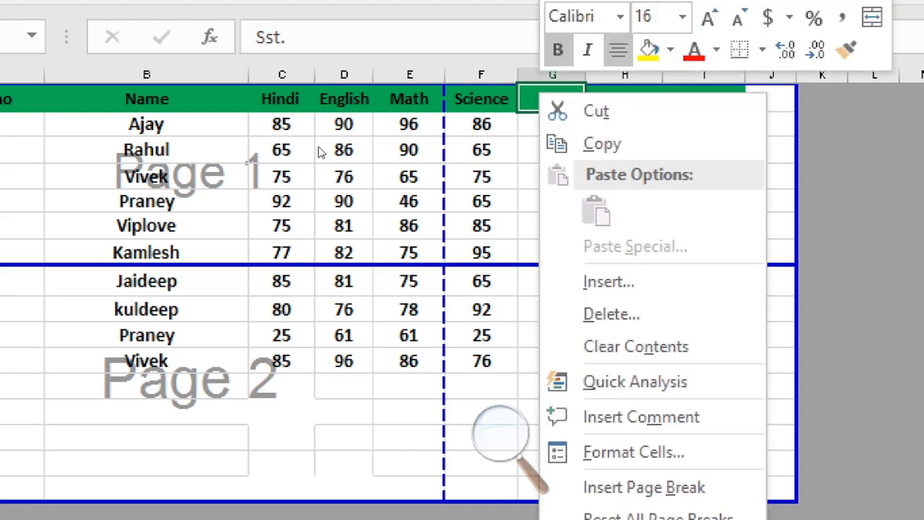
pyautogui.press('Down')
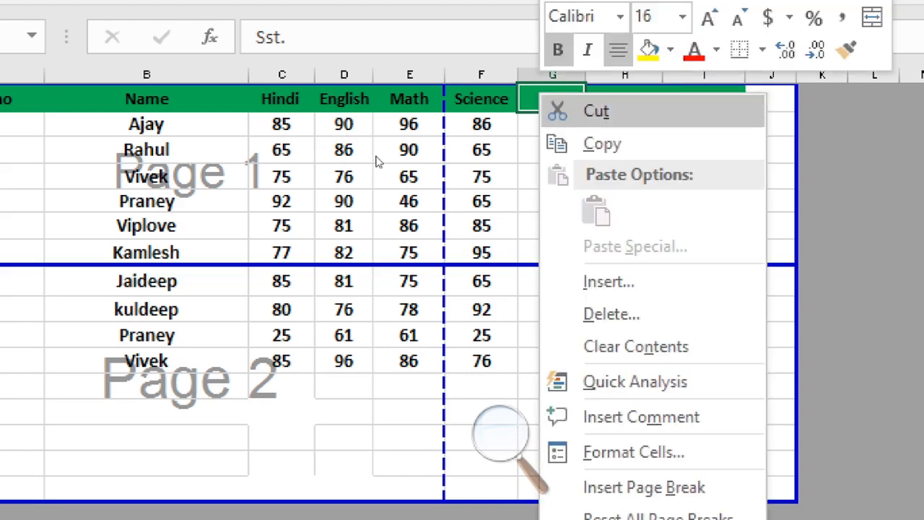
pyautogui.press('Down')
pyautogui.press('Down')
pyautogui.press('Down')
pyautogui.press('Down')
pyautogui.press('Down')
pyautogui.press('Down')
pyautogui.press('Down')
pyautogui.press('Down')
pyautogui.press('Down')
pyautogui.press('Down')
pyautogui.press('Down')
pyautogui.press('Up')
pyautogui.press('Up')
pyautogui.press('Up')
pyautogui.press('Up')
pyautogui.press('Down')
pyautogui.press('Return')
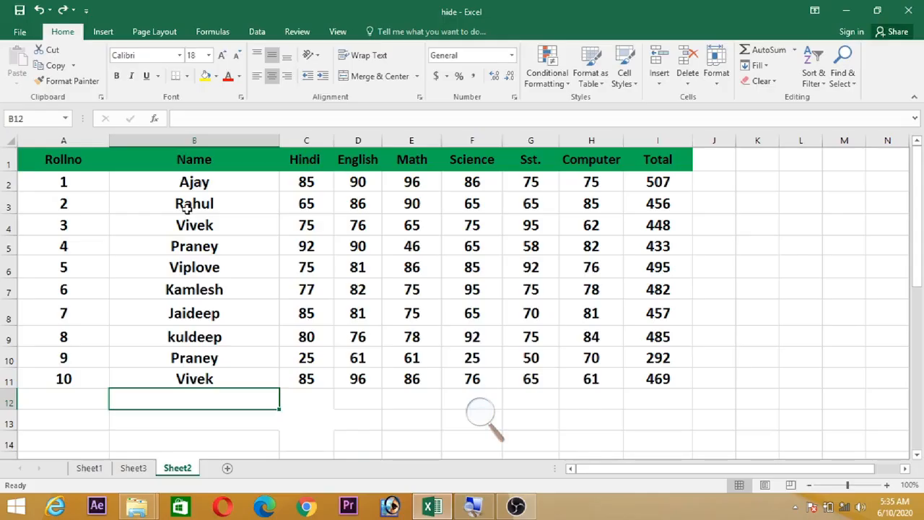
# Step: Select cell A8 in Normal view and insert a page break above its row
pyautogui.click(70, 314)
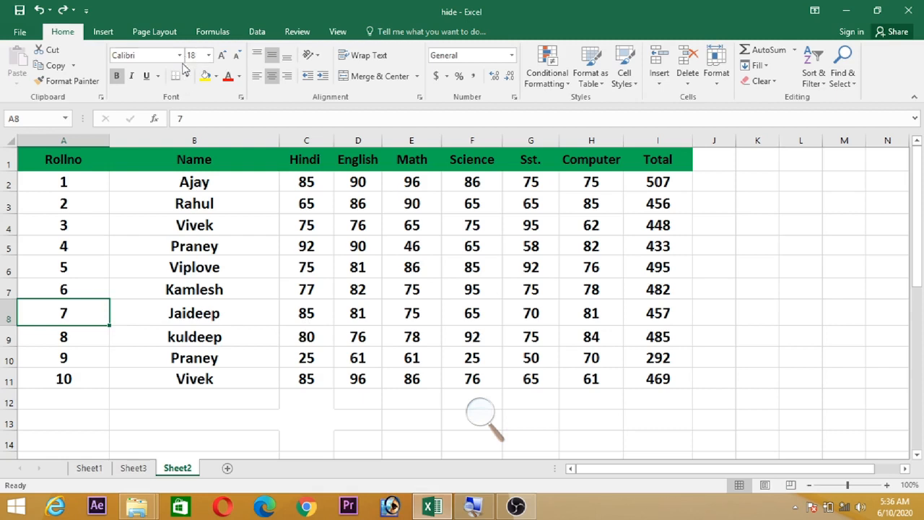
pyautogui.click(150, 34)
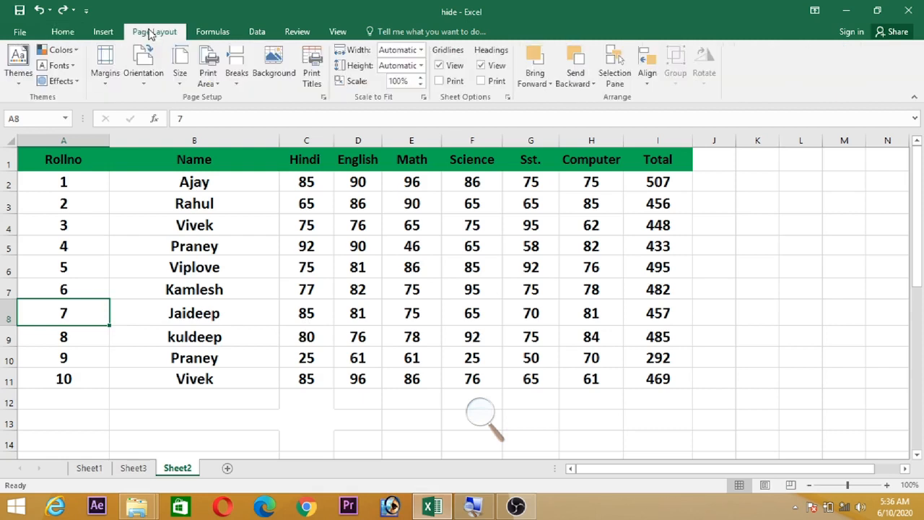
pyautogui.click(236, 83)
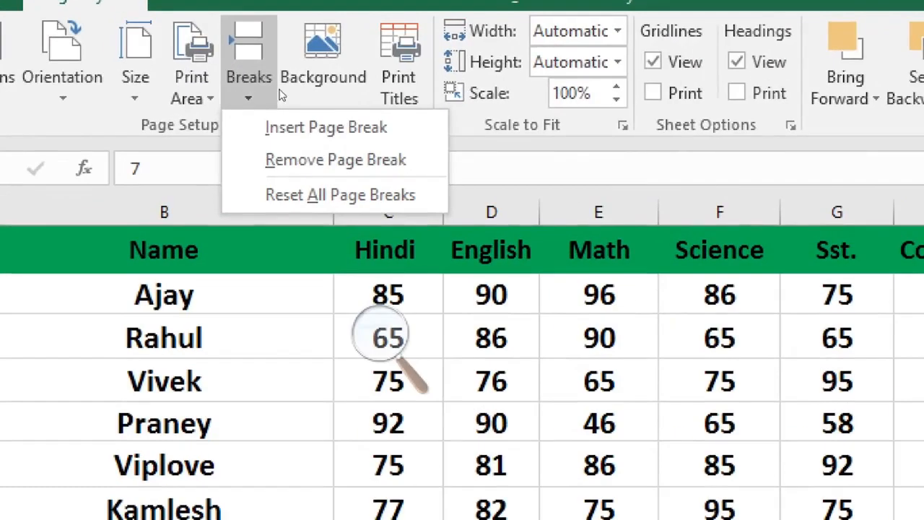
pyautogui.press('Down')
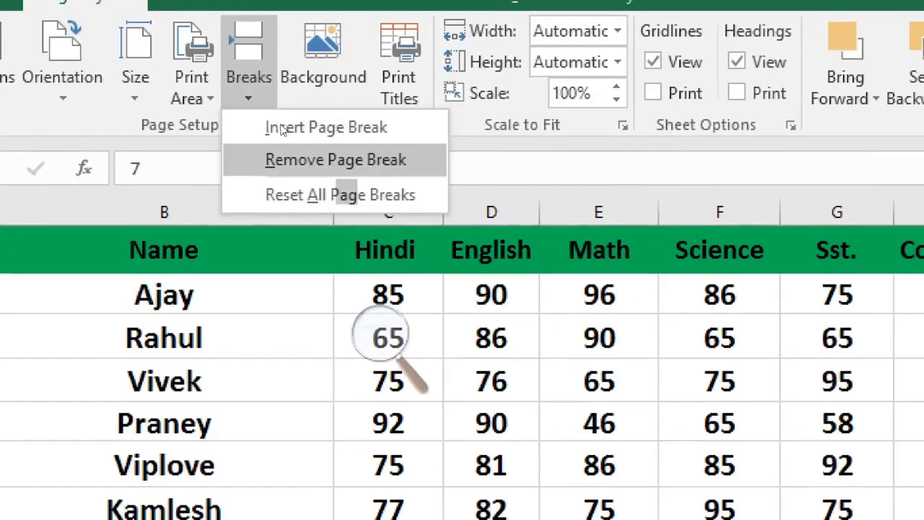
pyautogui.press('Down')
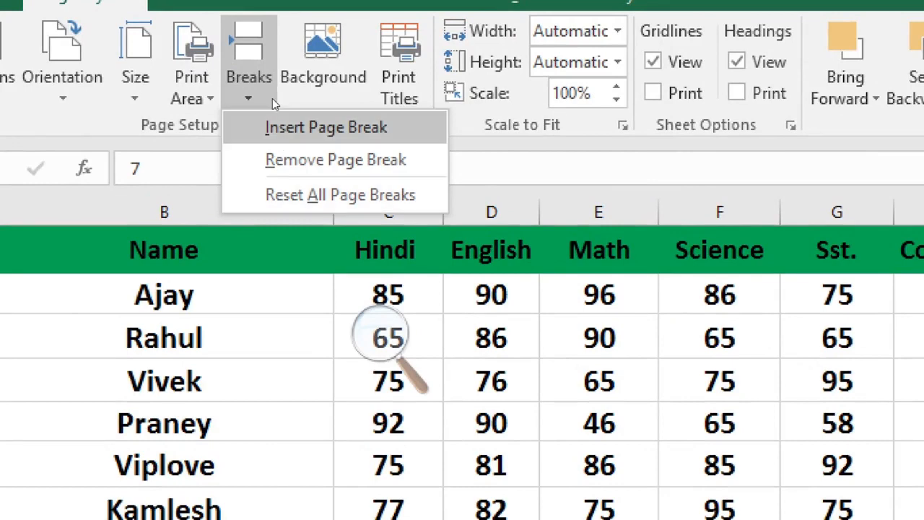
pyautogui.press('Return')
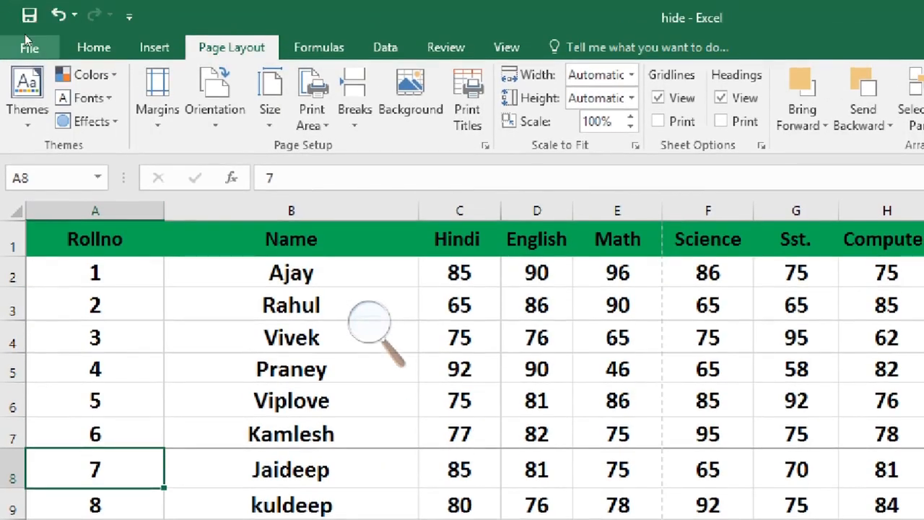
# Step: Look through the pages in the print preview to check the break above roll number 7
pyautogui.click(28, 43)
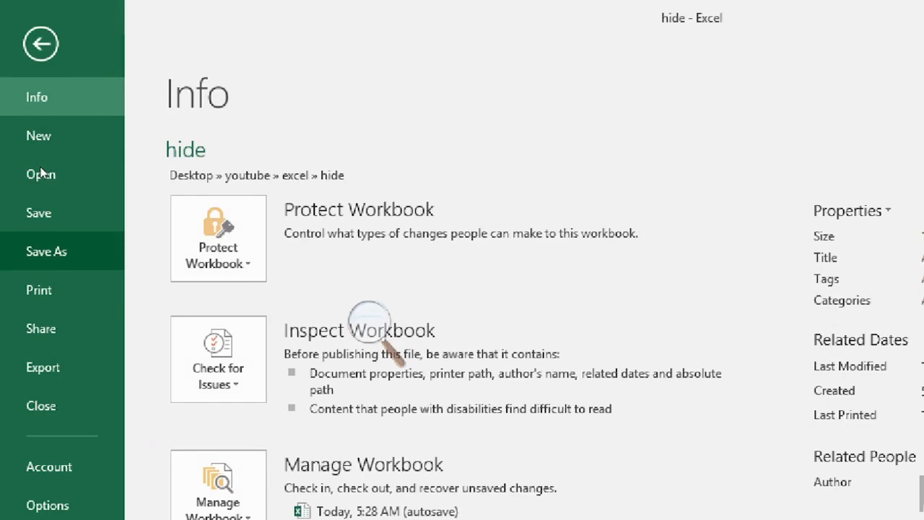
pyautogui.click(58, 291)
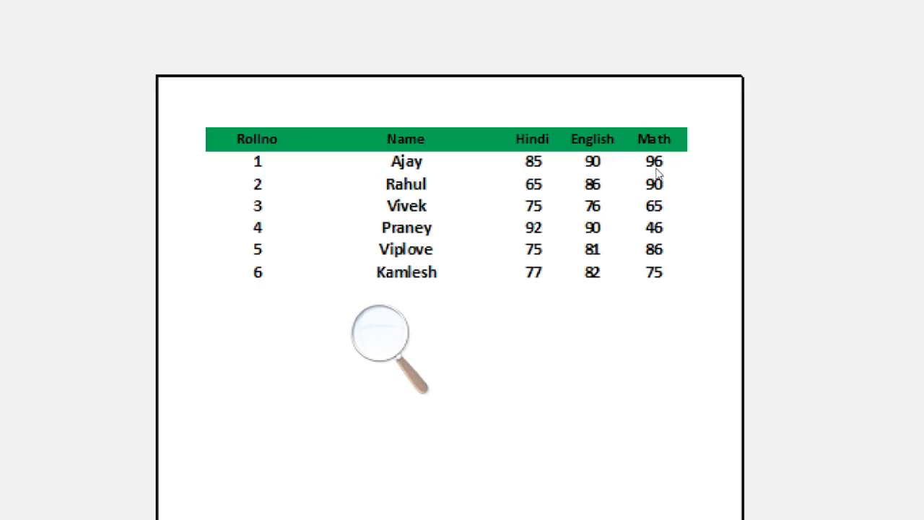
pyautogui.scroll(-1, 658, 174)
pyautogui.scroll(-1, 655, 177)
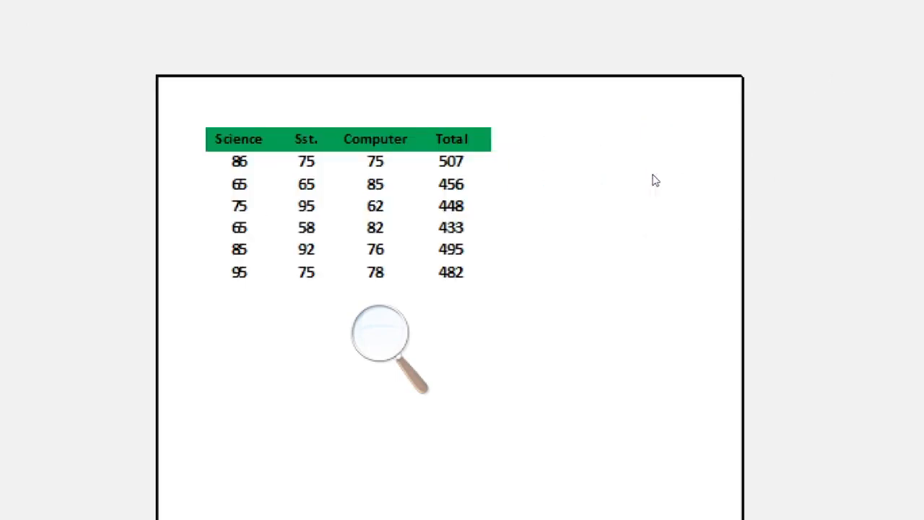
pyautogui.scroll(-1, 654, 179)
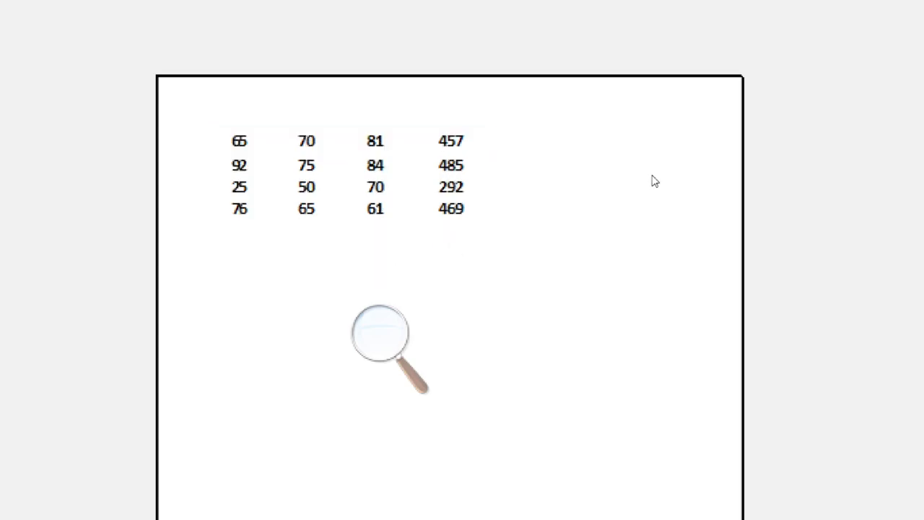
pyautogui.scroll(1, 654, 180)
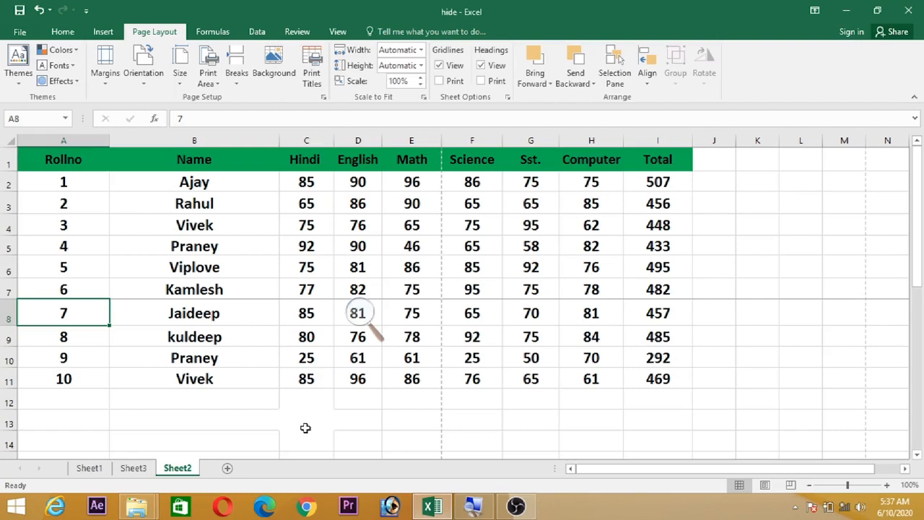
# Step: Switch to Page Break Preview and move the vertical break after the Math column to the print area's outer edge beyond Total
pyautogui.click(337, 31)
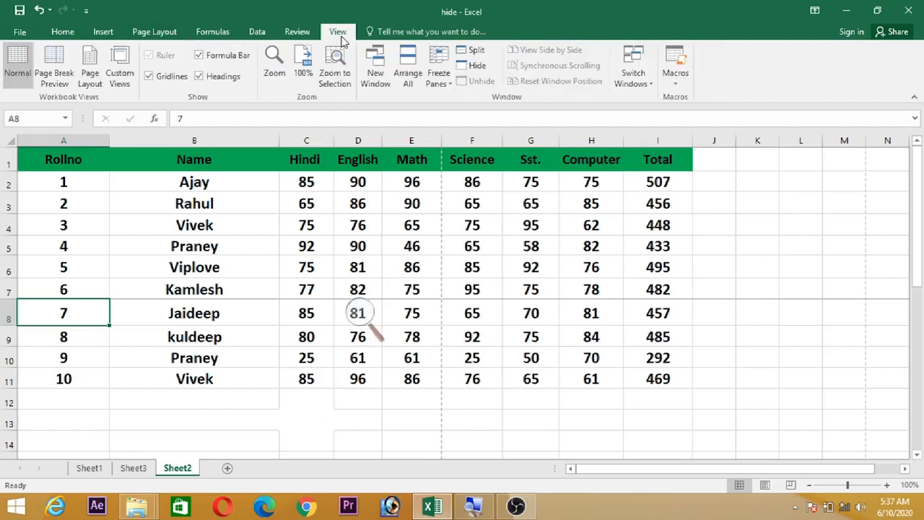
pyautogui.click(64, 83)
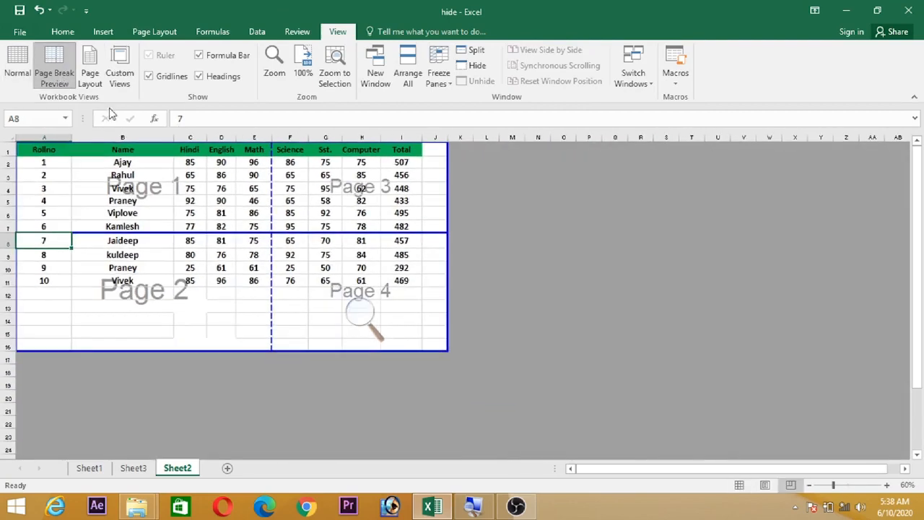
pyautogui.moveTo(272, 152); pyautogui.dragTo(440, 166)
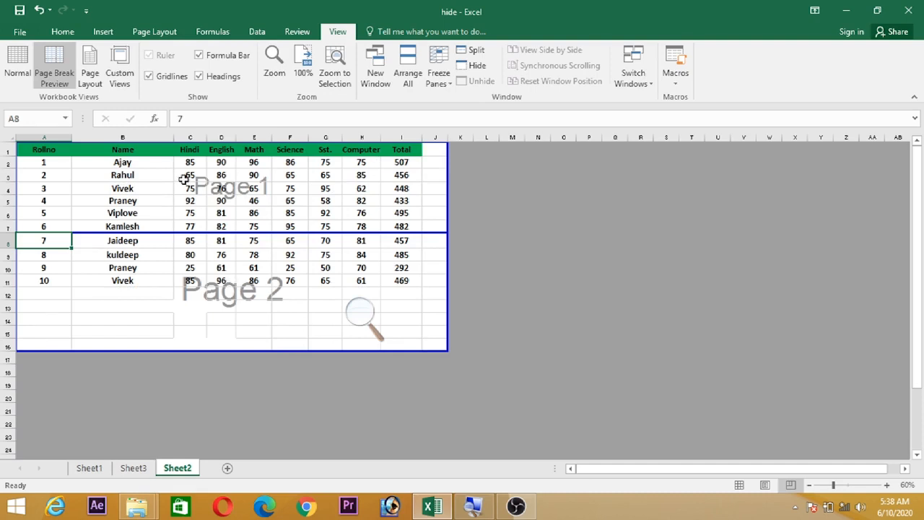
# Step: Check in the print preview that all columns share a page, and return the worksheet to Normal view
pyautogui.click(20, 32)
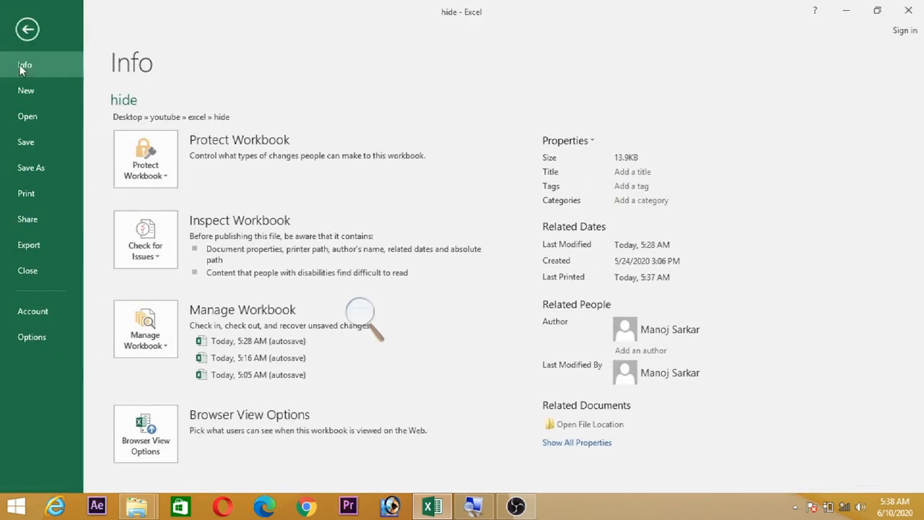
pyautogui.click(49, 198)
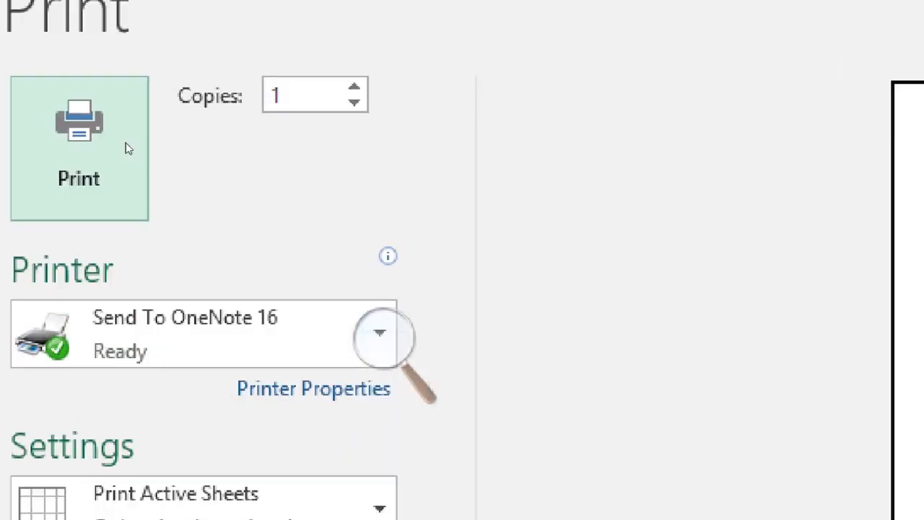
pyautogui.scroll(-1, 537, 197)
pyautogui.scroll(1, 536, 197)
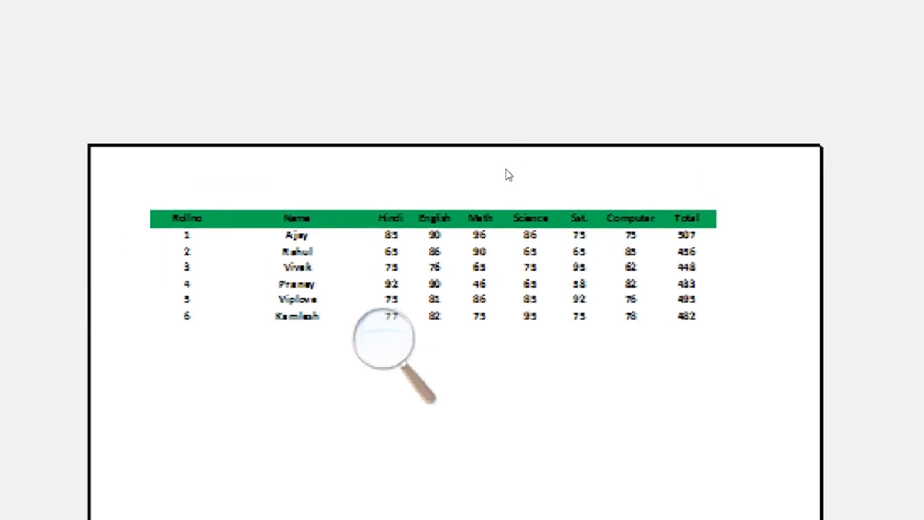
pyautogui.scroll(-1, 498, 178)
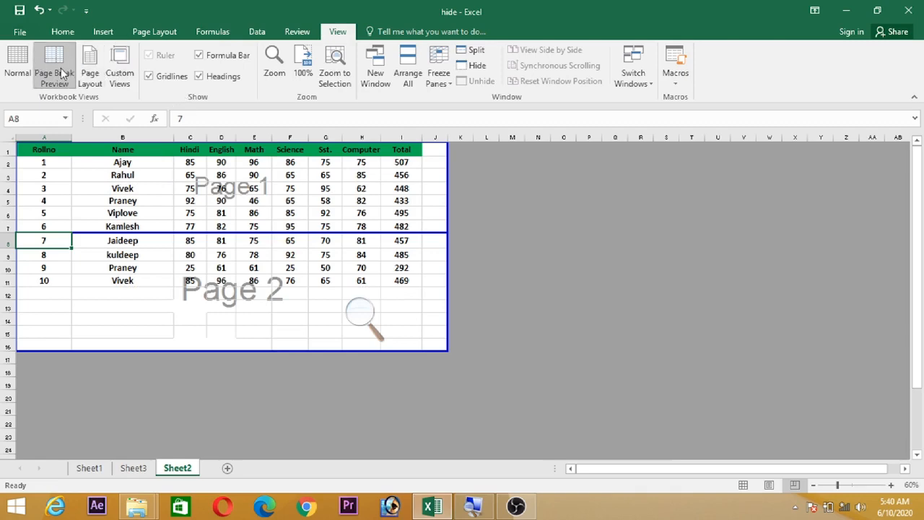
pyautogui.click(21, 68)
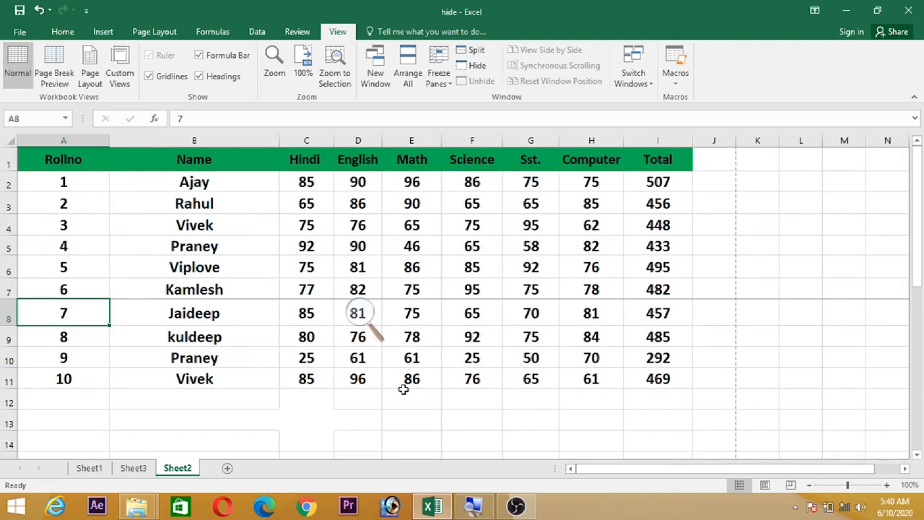
pyautogui.click(153, 31)
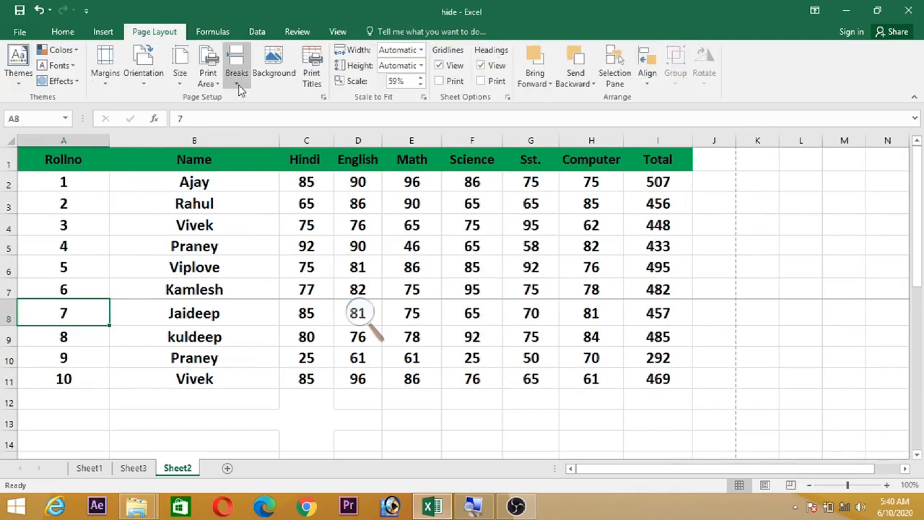
pyautogui.click(239, 84)
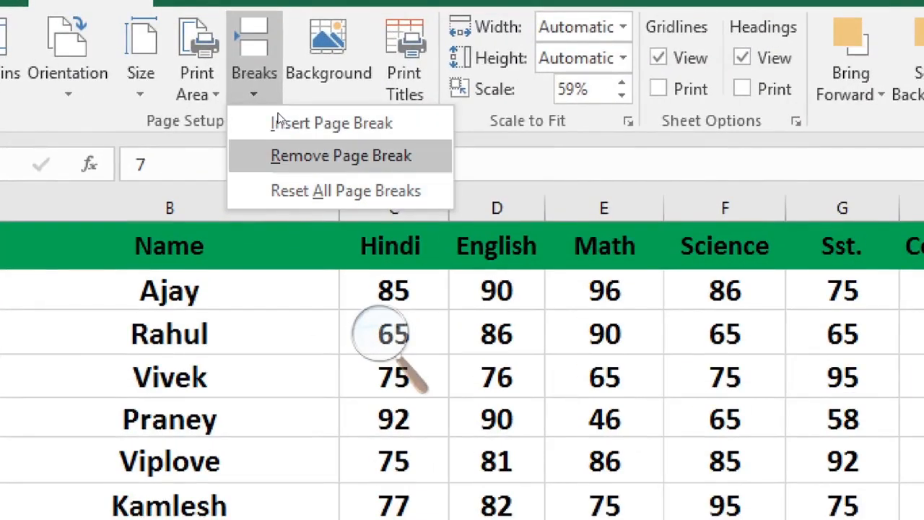
pyautogui.click(278, 121)
pyautogui.scroll(-1, 200, 209)
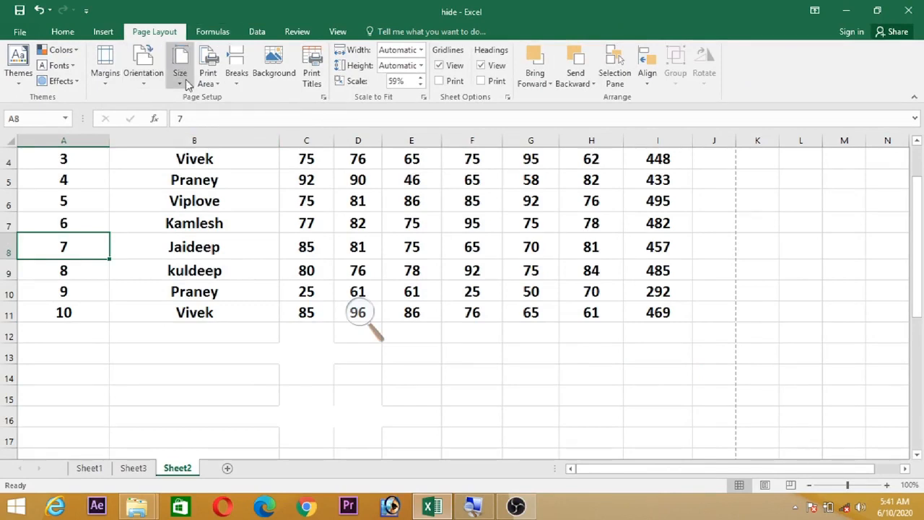
pyautogui.click(237, 83)
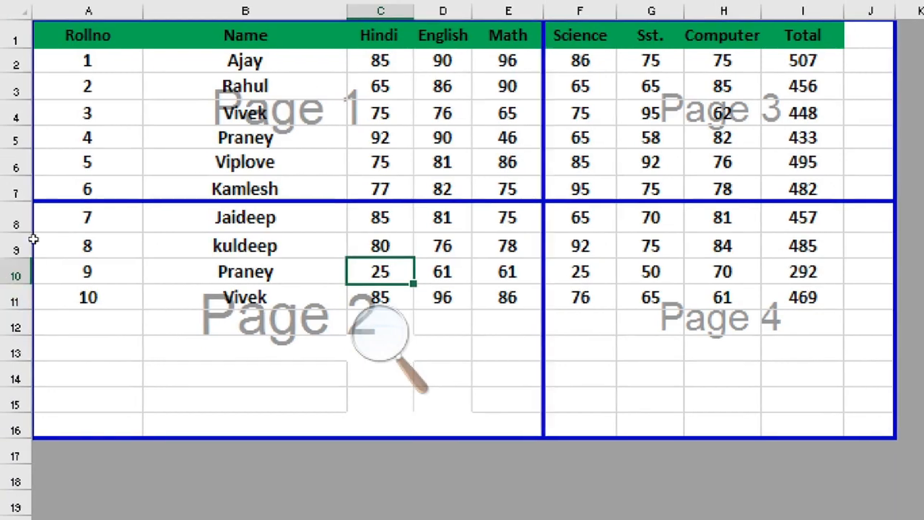
# Step: Select cell A8 in Page Break Preview and remove the horizontal page break above roll number 7
pyautogui.click(33, 229)
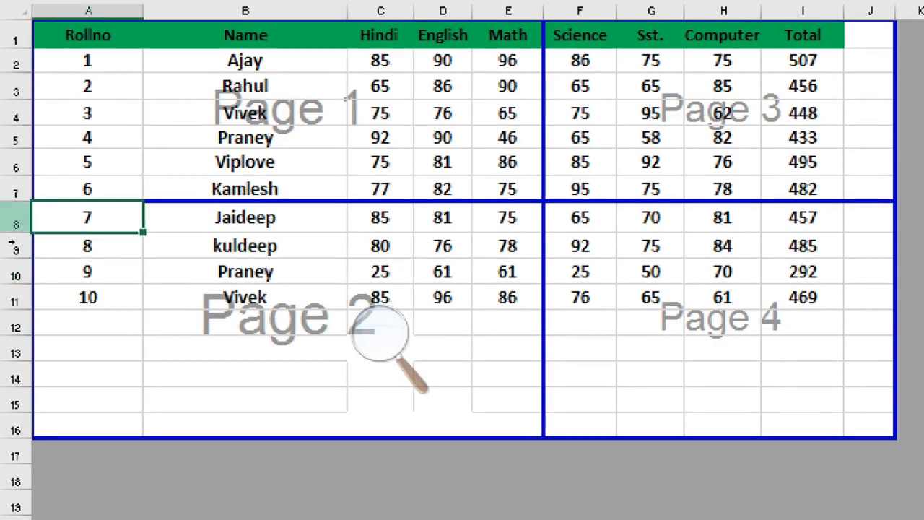
pyautogui.rightClick(33, 231)
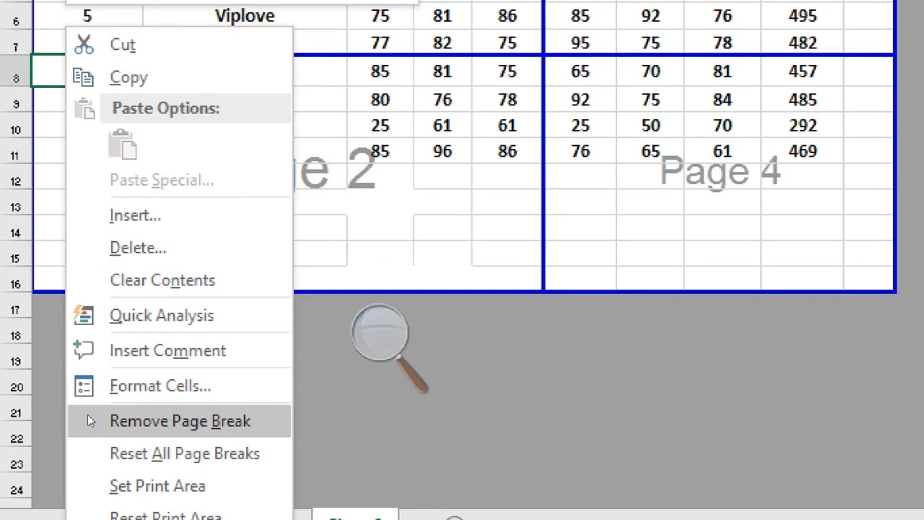
pyautogui.click(90, 421)
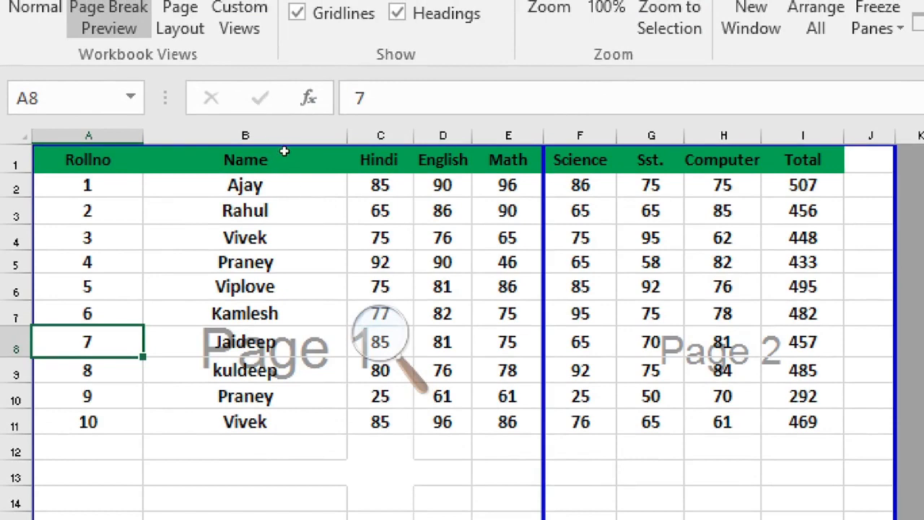
# Step: Remove the vertical page break before the Science column from cell F1, and open the print preview to check the result
pyautogui.click(579, 159)
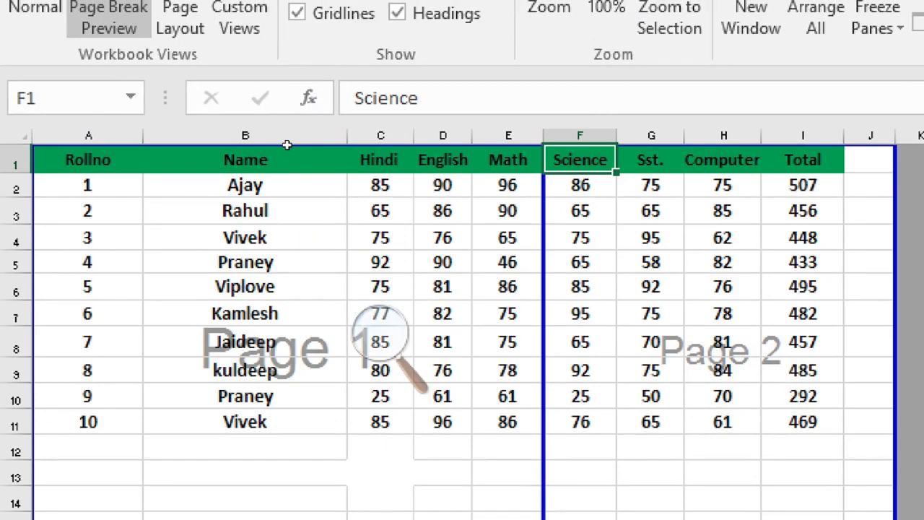
pyautogui.rightClick(578, 154)
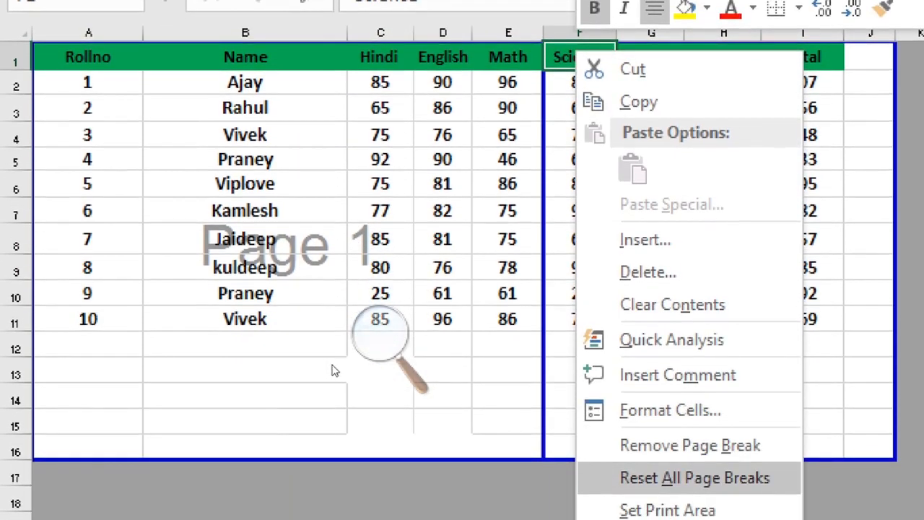
pyautogui.click(689, 446)
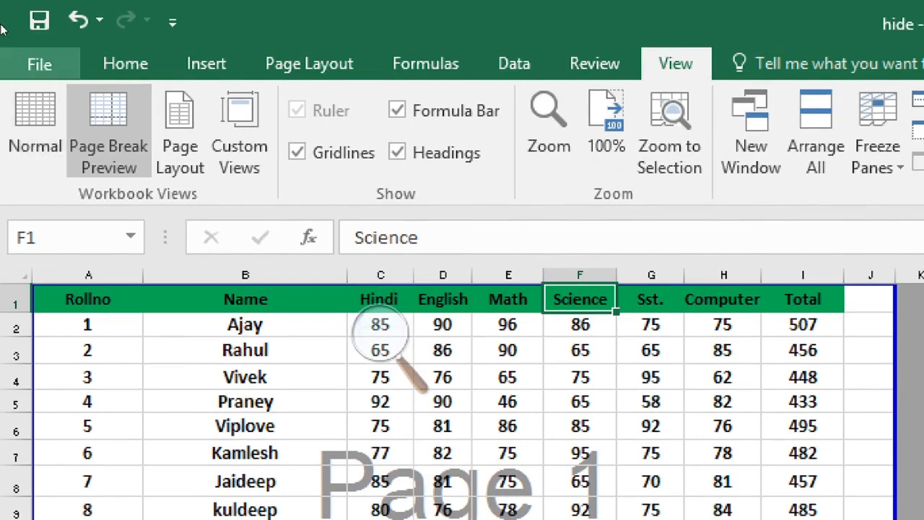
pyautogui.click(24, 51)
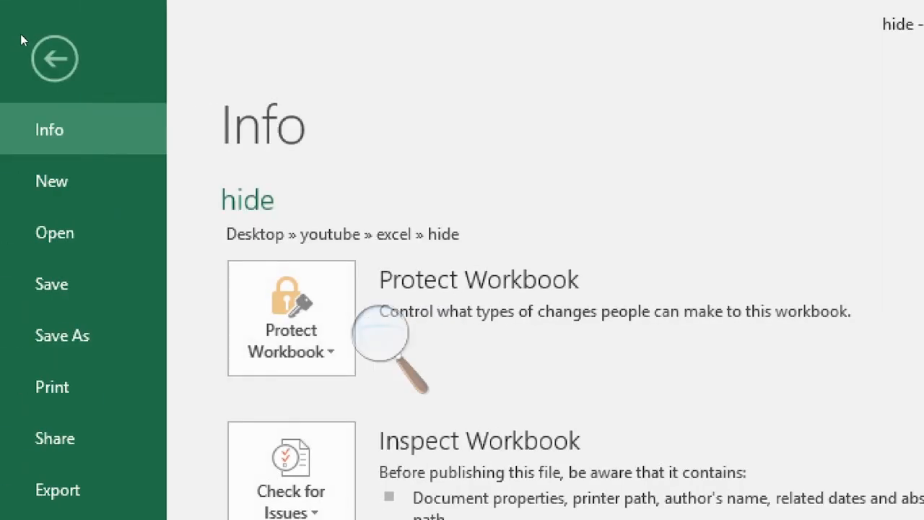
pyautogui.hotkey('ctrl', 'p')
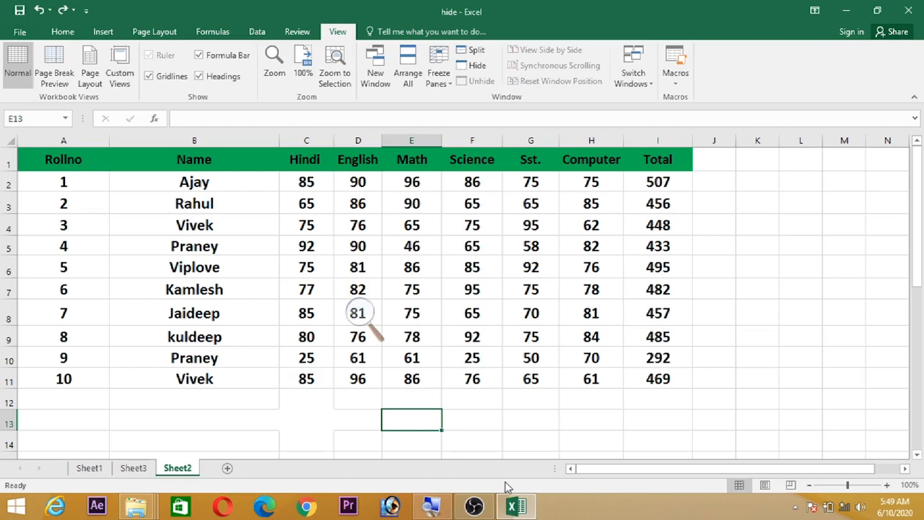
# Step: Switch to Page Break Preview and try to move the dashed vertical break after the Math column
pyautogui.click(55, 75)
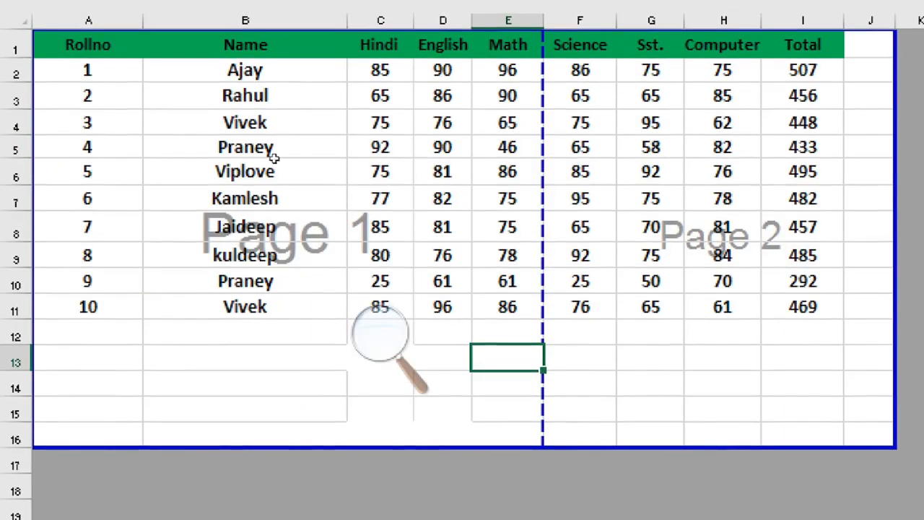
pyautogui.click(579, 122)
pyautogui.moveTo(508, 96); pyautogui.dragTo(579, 96)
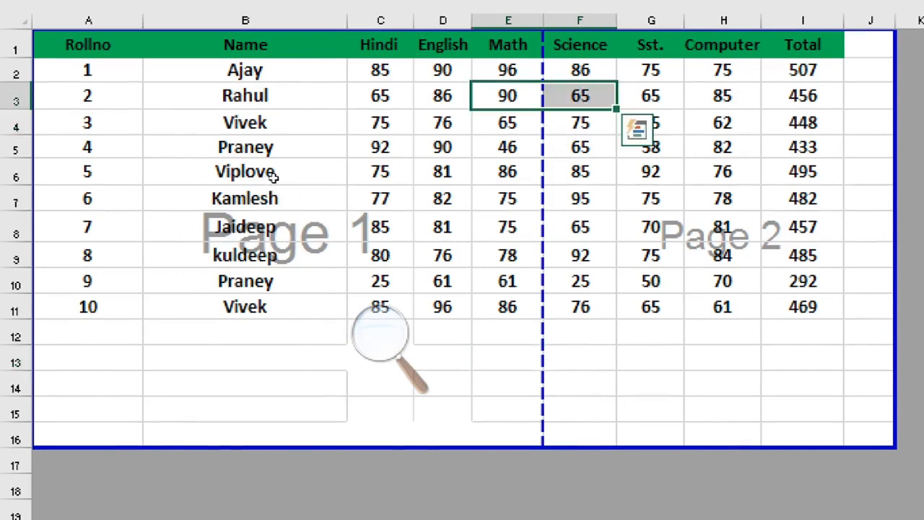
pyautogui.hotkey('shift', 'Left')
pyautogui.press('Right')
pyautogui.press('Left')
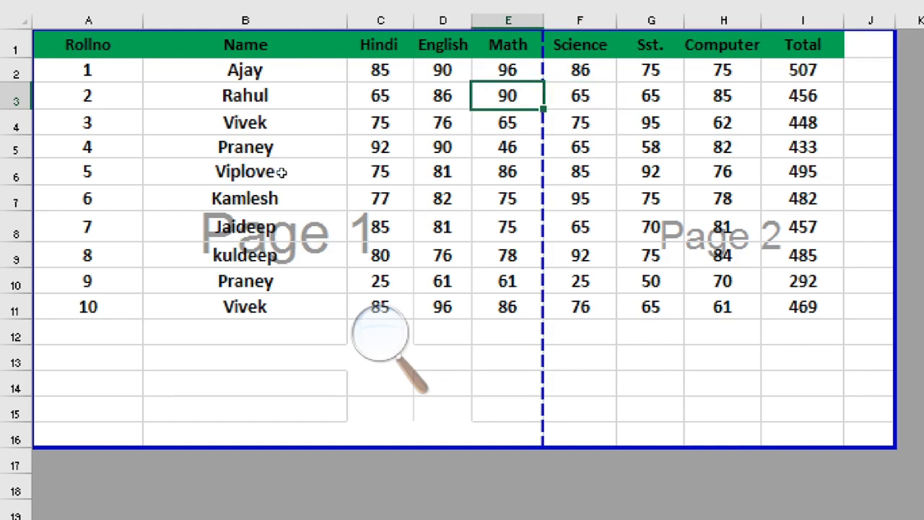
pyautogui.press('Right')
pyautogui.press('Left')
pyautogui.press('Right')
pyautogui.press('Left')
pyautogui.press('Right')
pyautogui.press('Left')
pyautogui.press('Right')
pyautogui.press('Left')
pyautogui.press('Right')
pyautogui.press('Left')
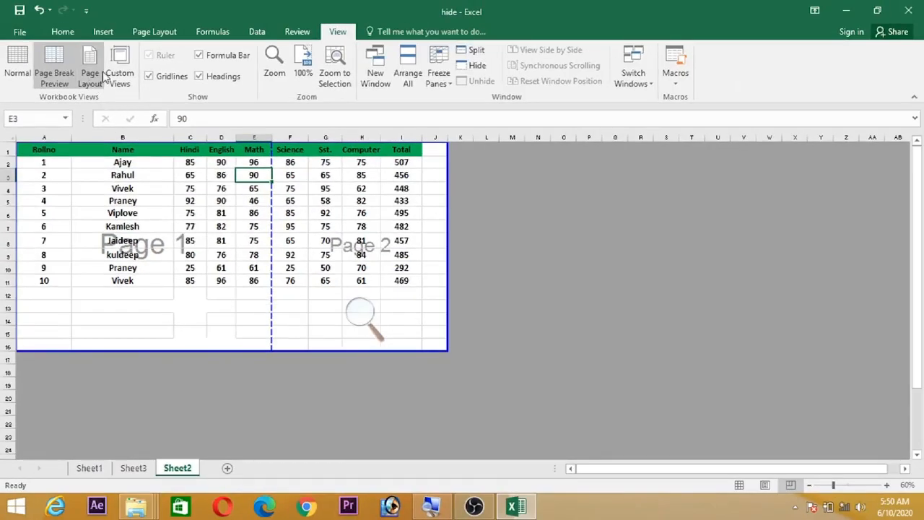
# Step: Open the program's advanced options, go through the editing settings and confirm them
pyautogui.click(17, 33)
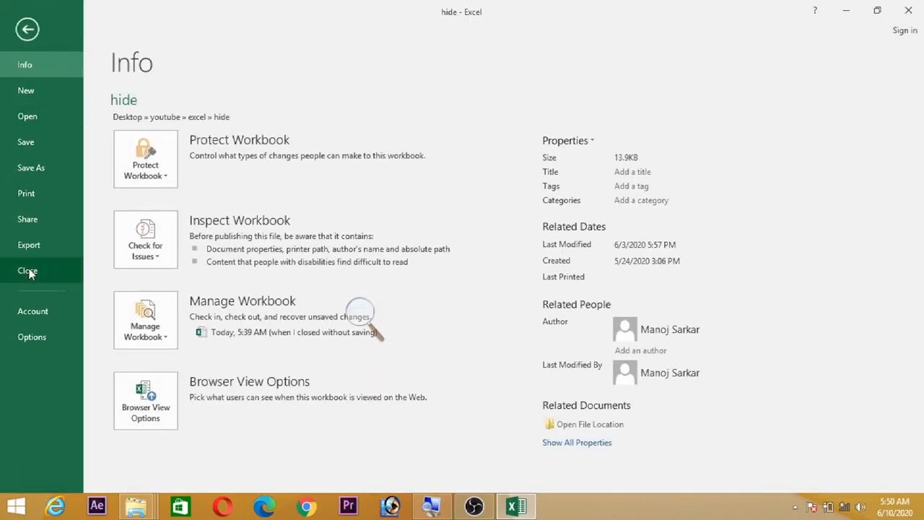
pyautogui.click(41, 334)
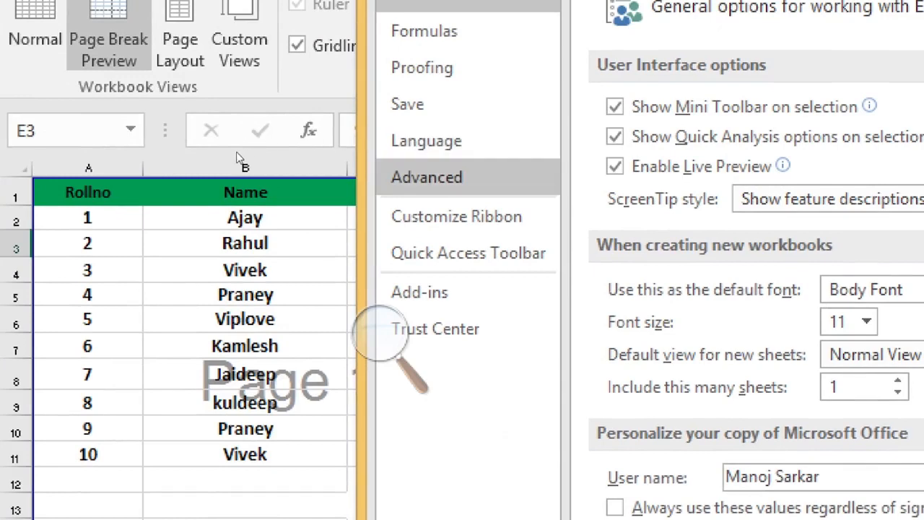
pyautogui.click(119, 177)
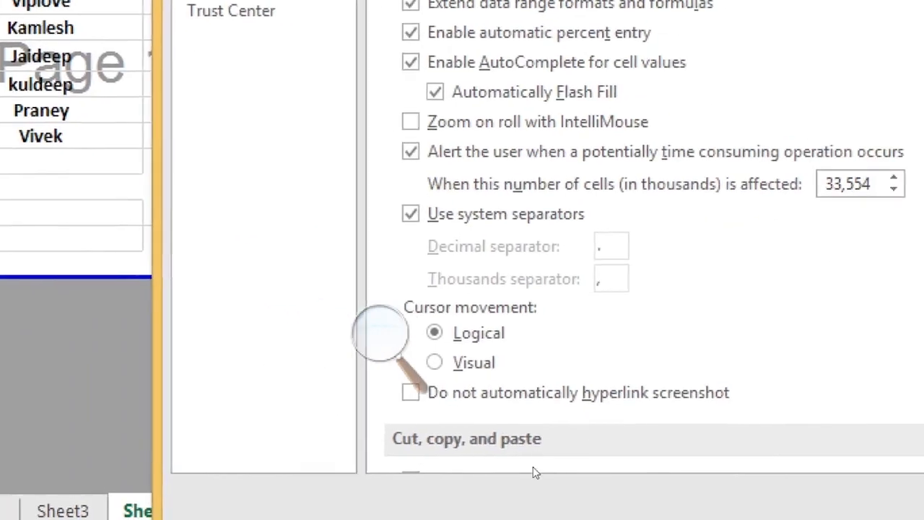
pyautogui.scroll(-3, 530, 460)
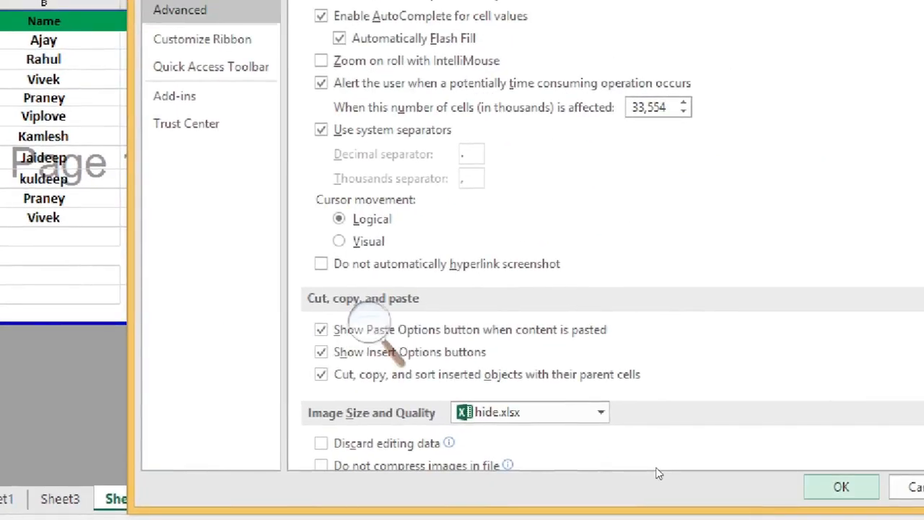
pyautogui.press('Return')
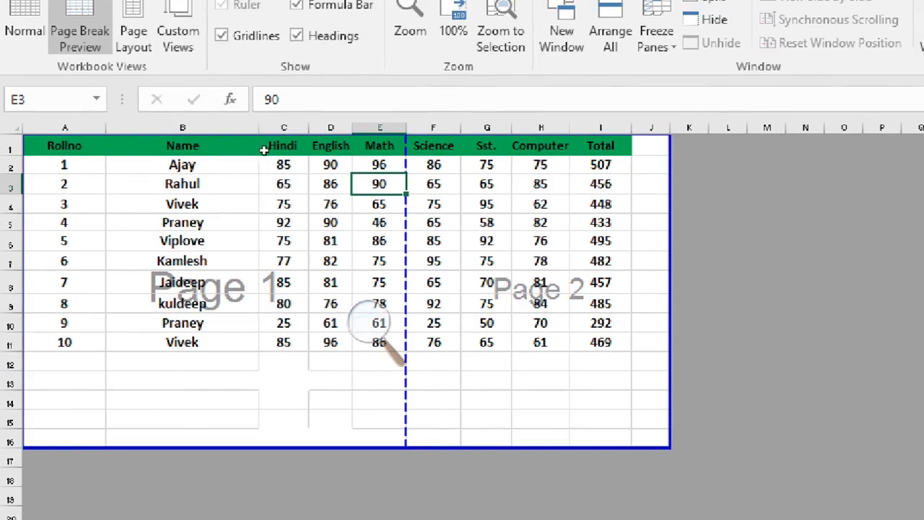
# Step: Move the dashed break after the Math column to the print area's outer edge beyond Total, and check the print preview
pyautogui.moveTo(270, 154); pyautogui.dragTo(442, 159)
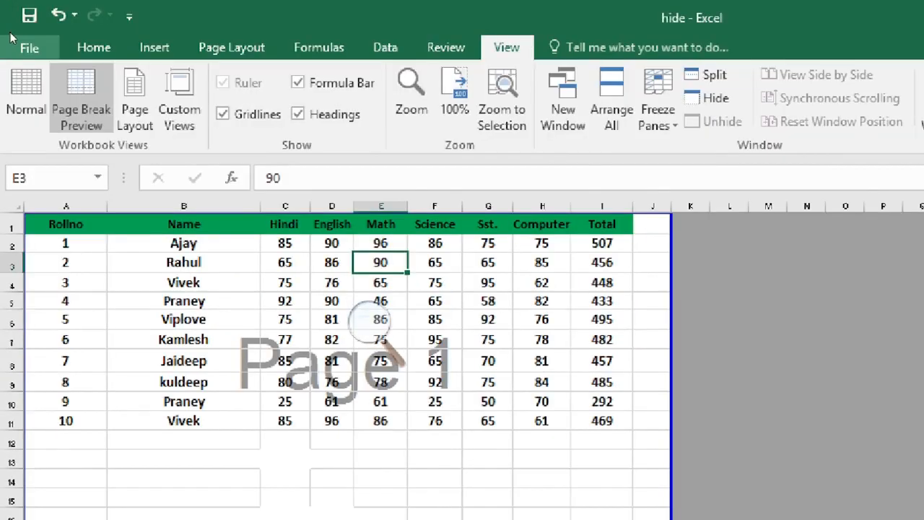
pyautogui.click(29, 43)
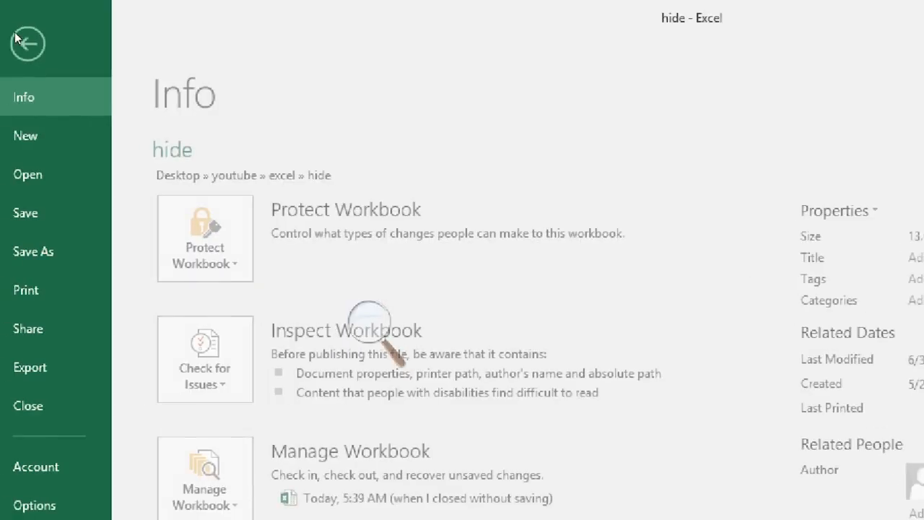
pyautogui.click(48, 289)
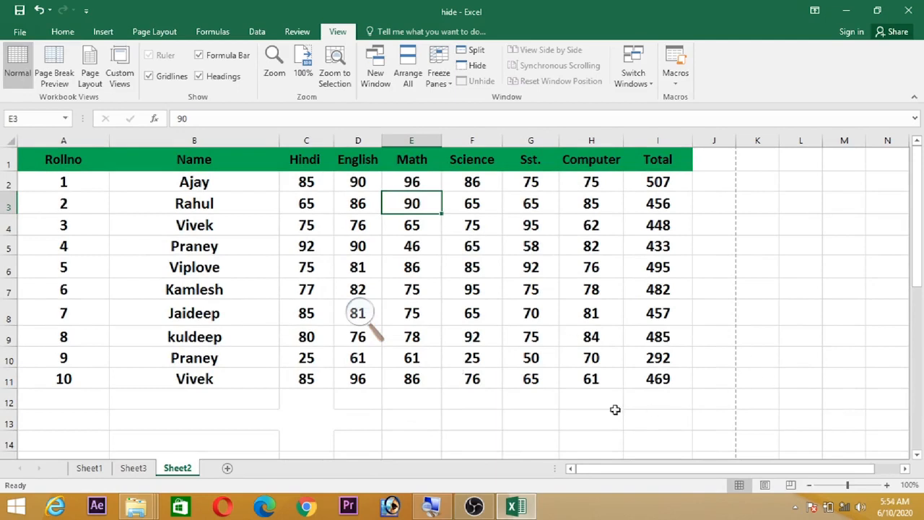
# Step: Select cell G13 and switch the worksheet from Normal view to Page Break Preview
pyautogui.click(547, 418)
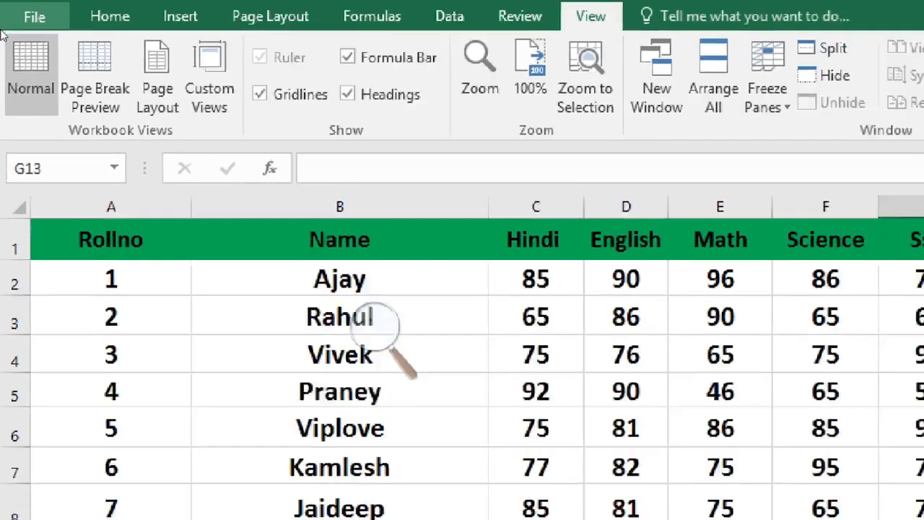
pyautogui.click(109, 87)
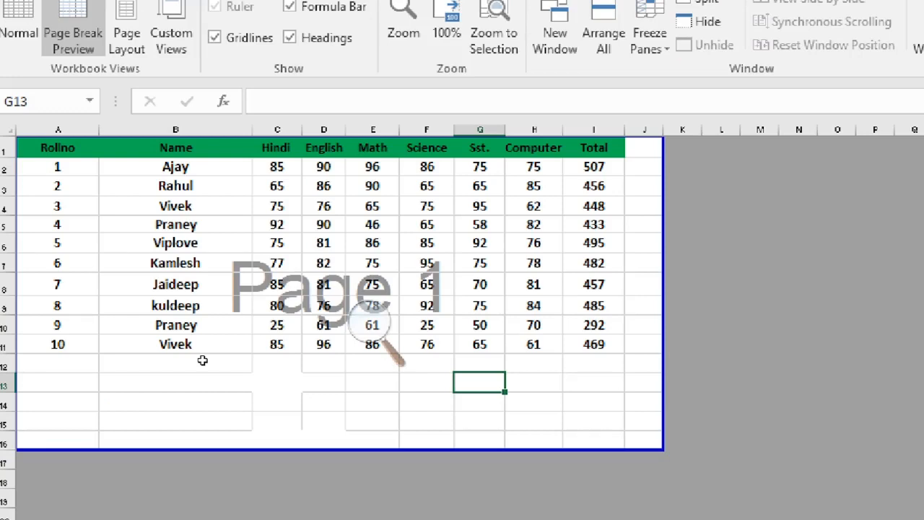